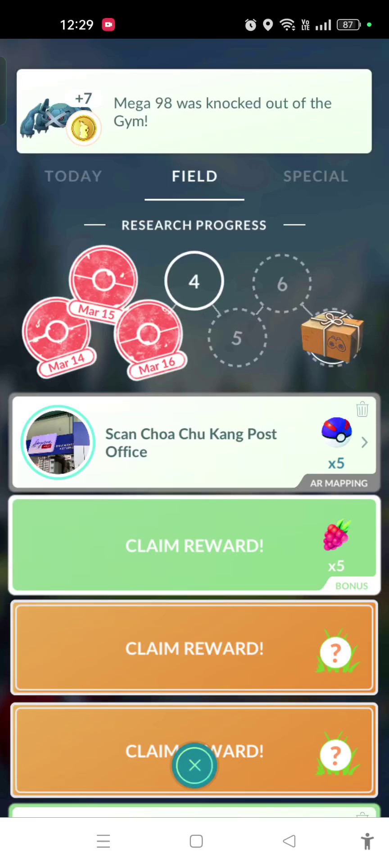
Claim two research rewards, then catch Yanma with Poké Balls and a Great Ball curveball
click(195, 546)
click(195, 545)
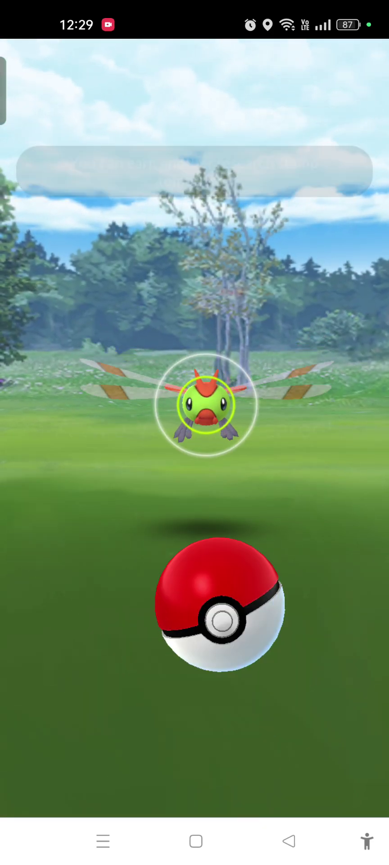
drag(195, 747, 365, 118)
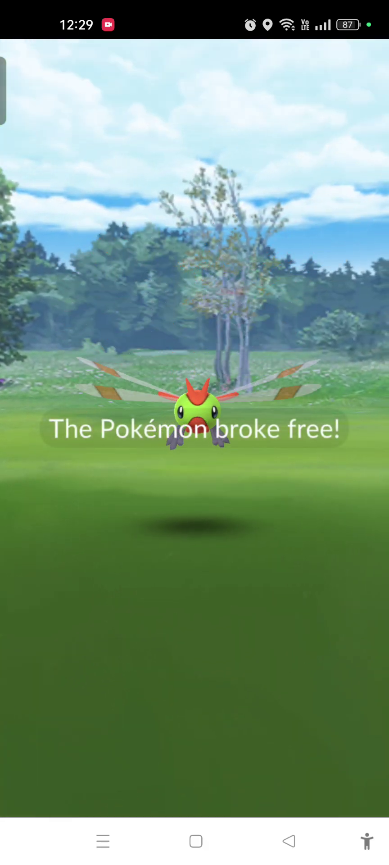
drag(97, 714, 365, 227)
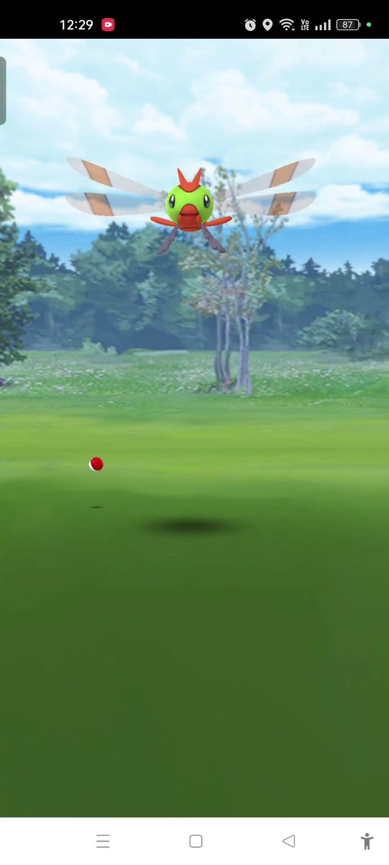
mouse_move(164, 569)
mouse_down()
mouse_move(257, 473)
mouse_move(254, 234)
mouse_up()
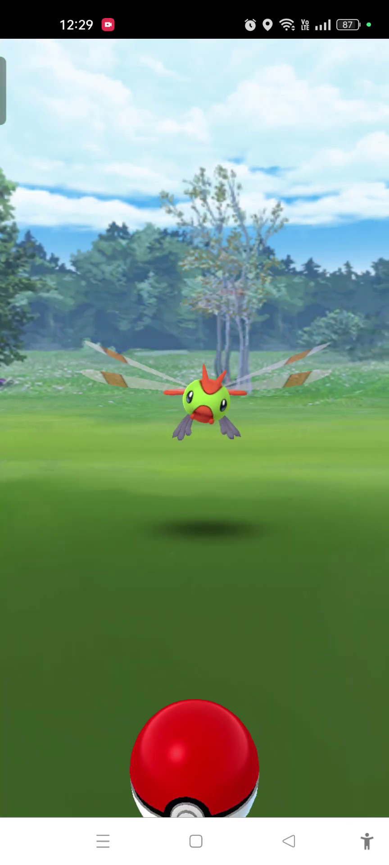
click(341, 750)
click(216, 717)
mouse_move(240, 578)
mouse_down()
mouse_move(270, 472)
mouse_move(179, 664)
mouse_move(338, 395)
mouse_up()
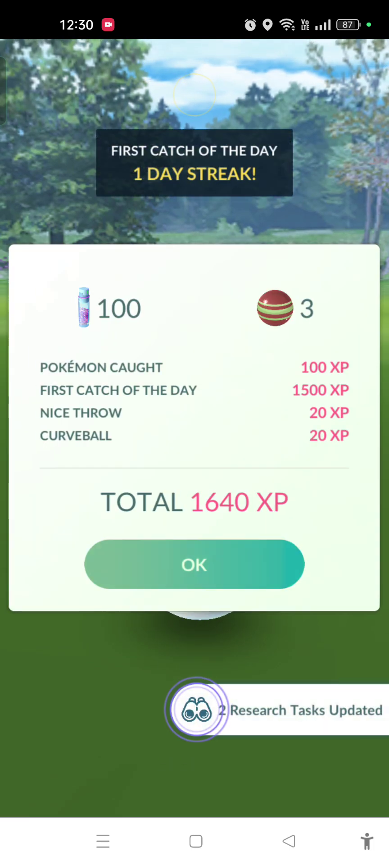
Review Yanma's catch summary and appraisal, check field research, and start the Grimer encounter
click(195, 563)
click(194, 771)
click(195, 771)
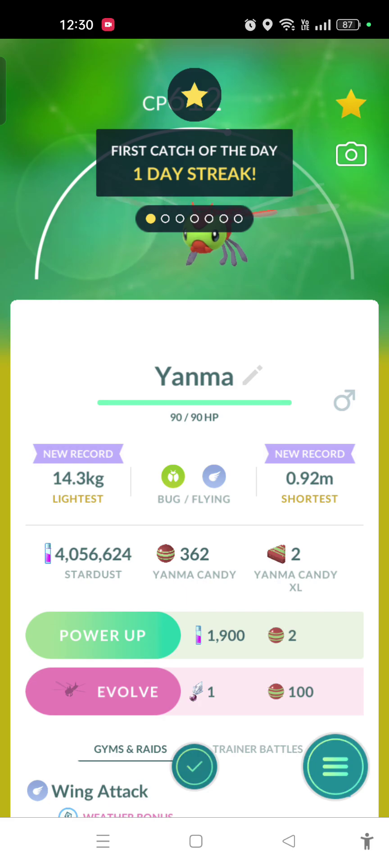
click(195, 766)
click(356, 713)
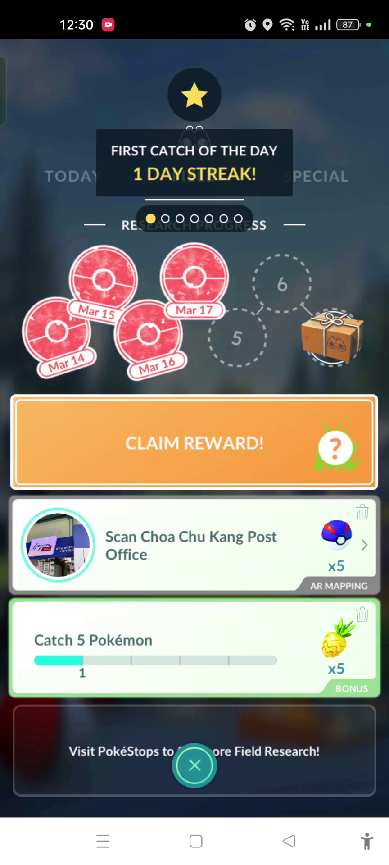
click(195, 443)
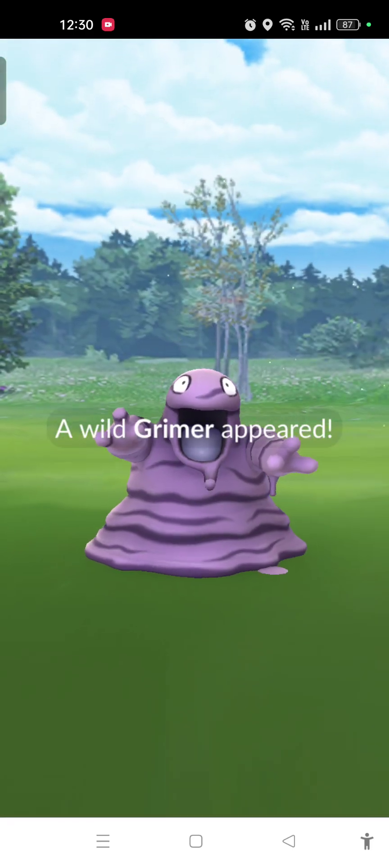
Pick a Poké Ball from the ball tray and throw it to catch Grimer
click(339, 736)
click(77, 726)
drag(146, 774, 223, 406)
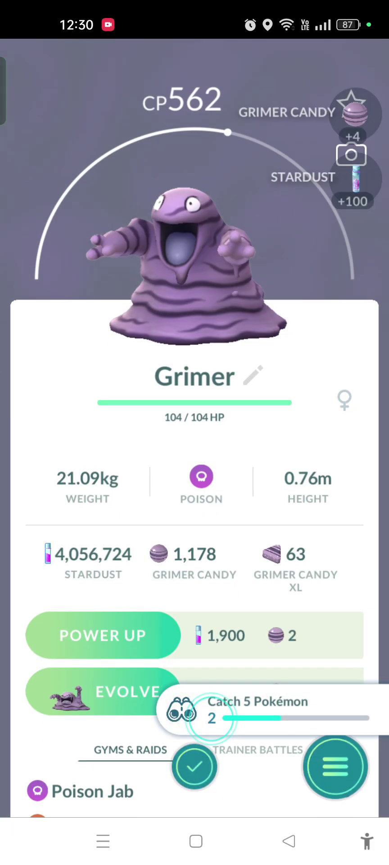
Appraise the caught Grimer, then transfer it
click(335, 762)
click(290, 628)
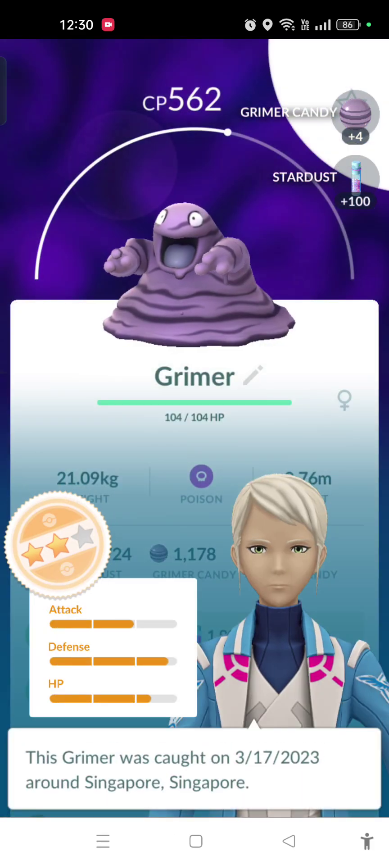
click(338, 761)
click(338, 690)
click(195, 468)
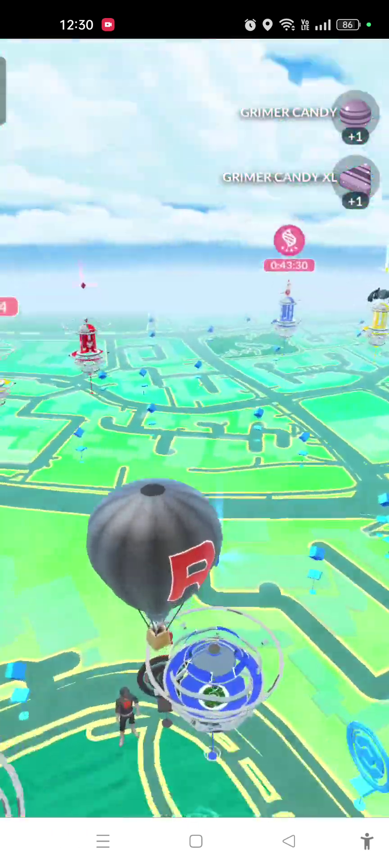
Spin the nearby PokéStop, get through the Grunt dialogue, and dismiss the free raid pass notice
click(195, 608)
drag(88, 419, 304, 419)
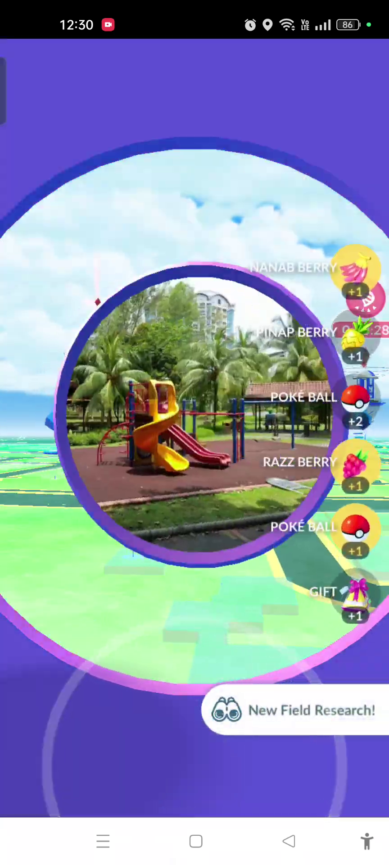
click(195, 743)
click(195, 743)
click(193, 766)
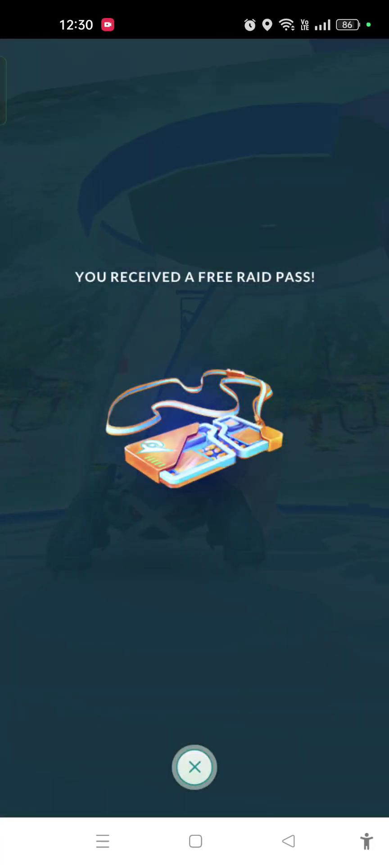
click(195, 766)
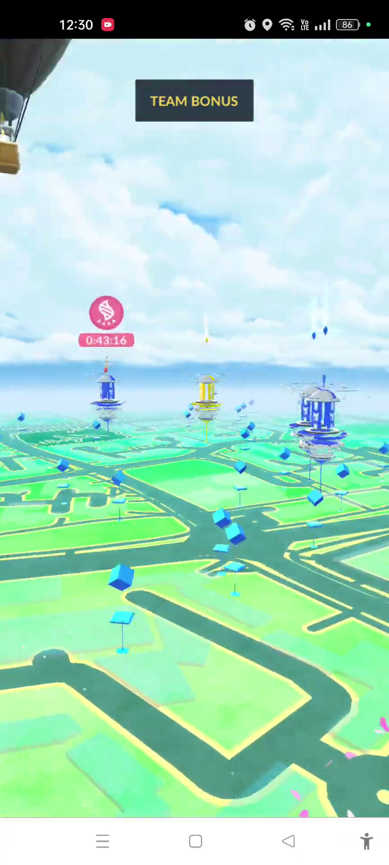
Spin the Broken Arch PokéStop for items and check field research progress
click(120, 576)
drag(108, 413, 284, 412)
click(194, 760)
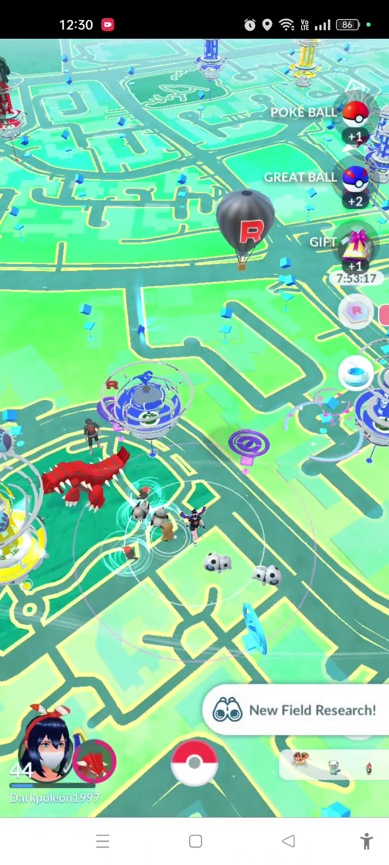
click(291, 758)
click(195, 766)
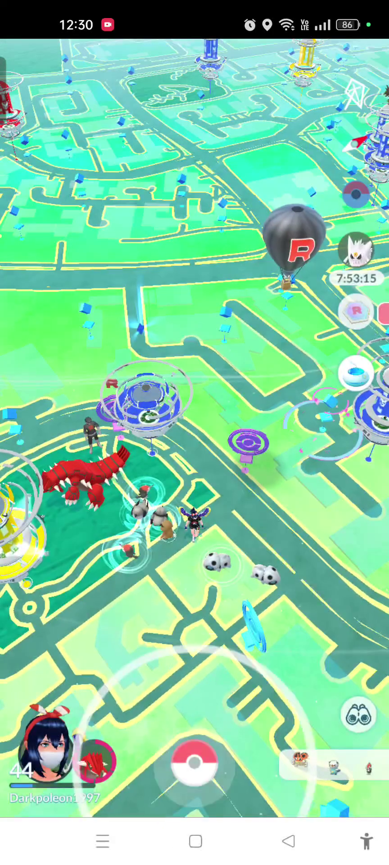
Start the wild Aron encounter with the regular Poké Ball selected
click(269, 573)
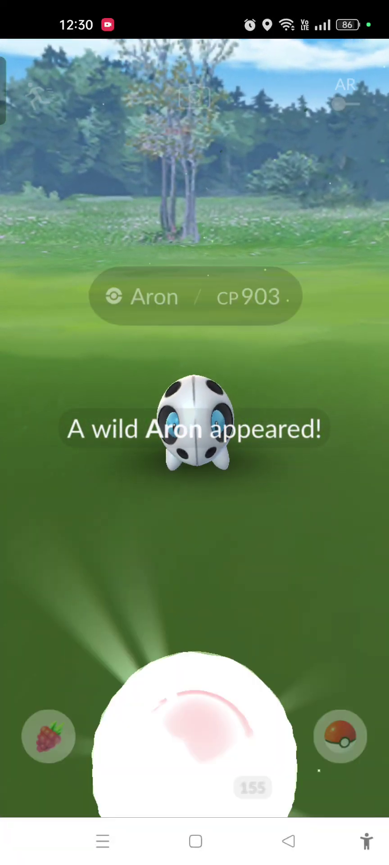
click(340, 736)
click(77, 727)
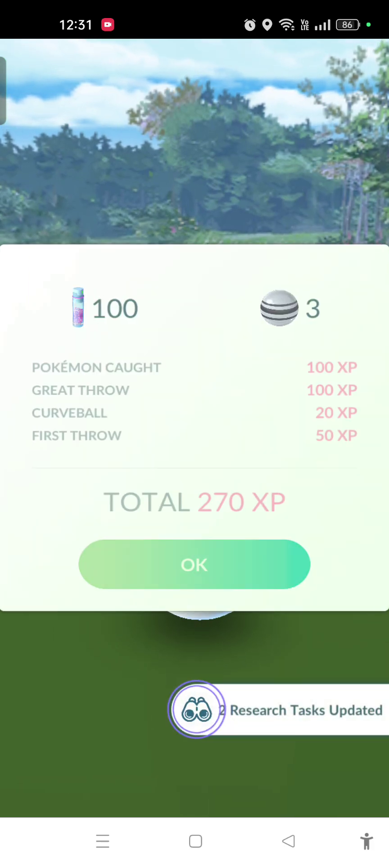
Appraise and transfer the caught Aron, then start the wild Pikipek encounter
click(193, 564)
click(194, 771)
click(337, 751)
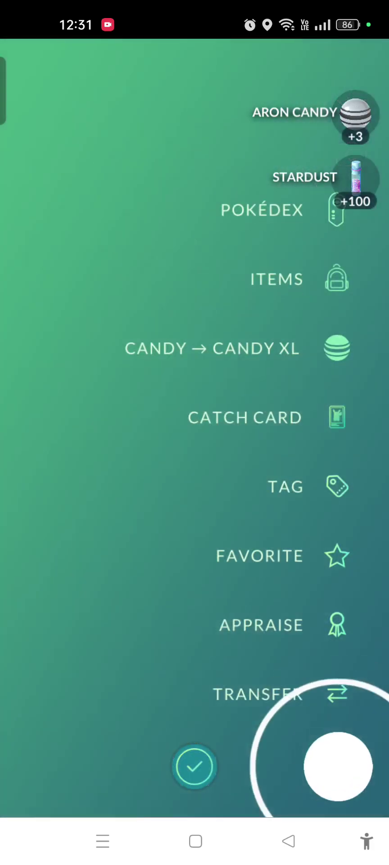
click(337, 692)
click(193, 546)
click(146, 499)
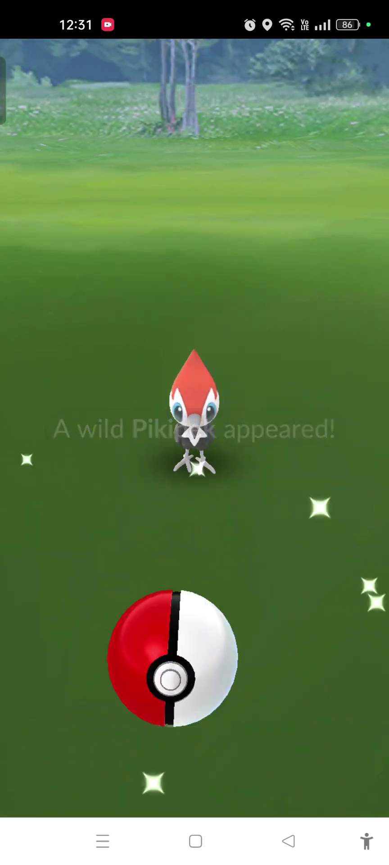
Catch Pikipek with a Poké Ball and appraise it
drag(174, 683, 291, 489)
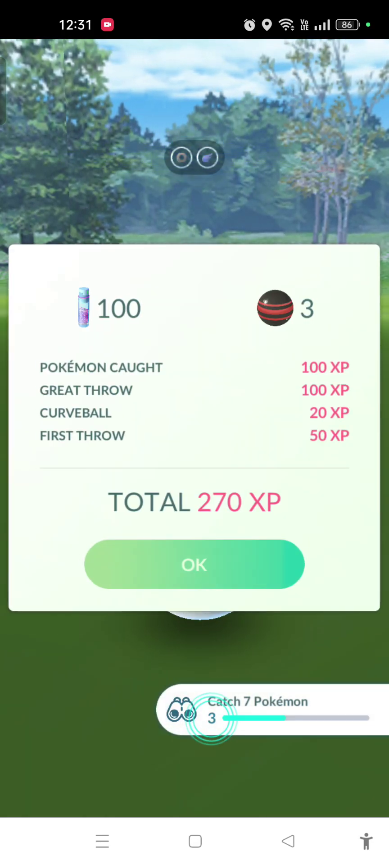
click(193, 563)
click(196, 771)
click(338, 766)
Transfer Pikipek and claim the Pinap Berry field research reward
click(337, 694)
click(195, 469)
click(357, 711)
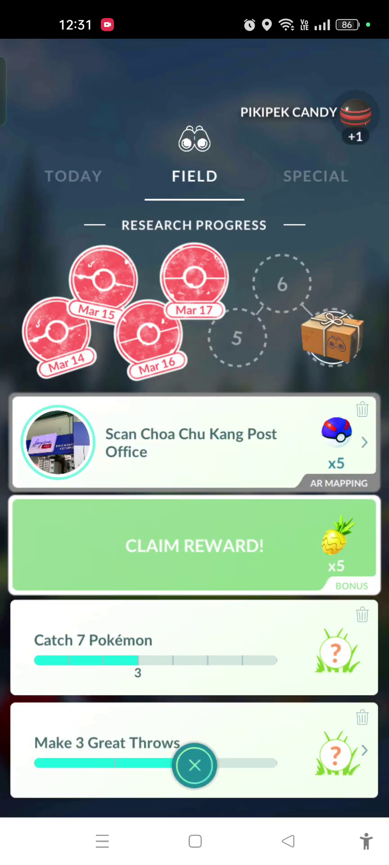
click(195, 545)
Leave field research and spin the playground PokéStop for items
click(194, 752)
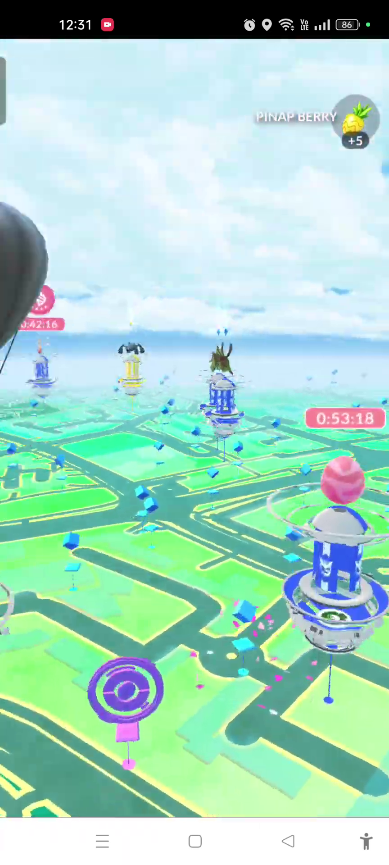
click(243, 612)
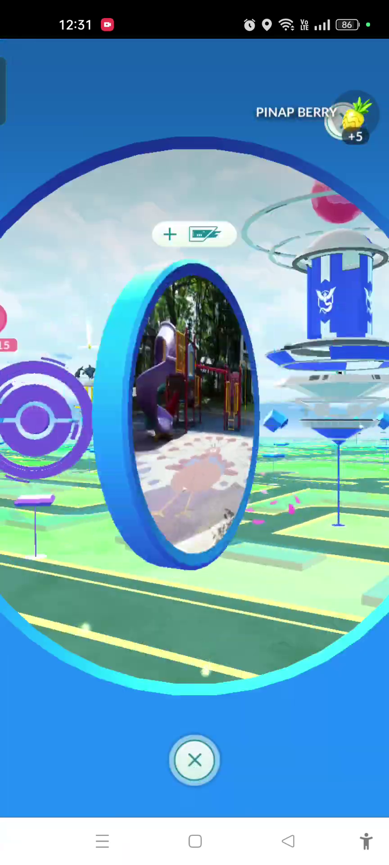
drag(82, 405, 311, 405)
click(195, 762)
Check field research progress, then review and appraise the newly caught Pikipek
click(297, 708)
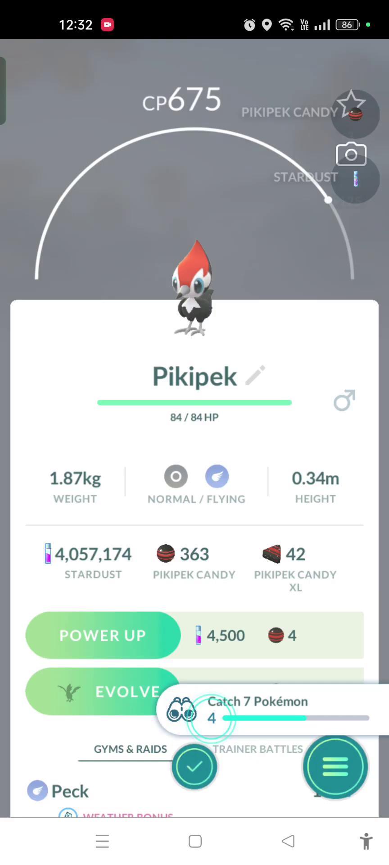
click(331, 760)
click(337, 680)
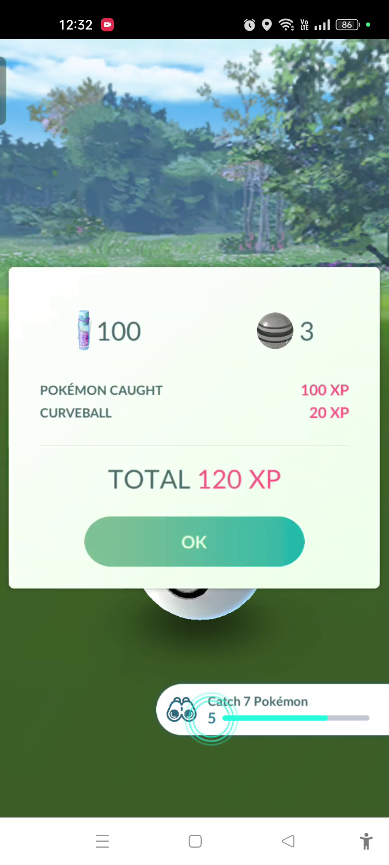
Appraise and transfer the first Pidove, then catch the nearby second Pidove
click(193, 541)
click(195, 764)
click(339, 809)
click(270, 689)
click(194, 489)
click(165, 533)
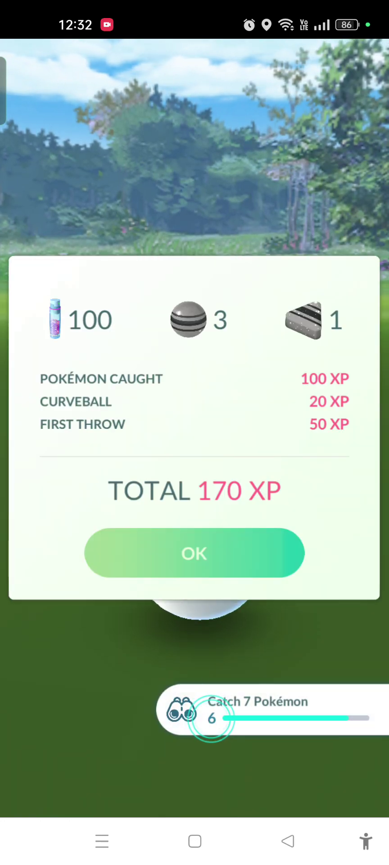
click(195, 551)
Appraise and transfer the second Pidove, then rotate the map around the avatar
click(335, 763)
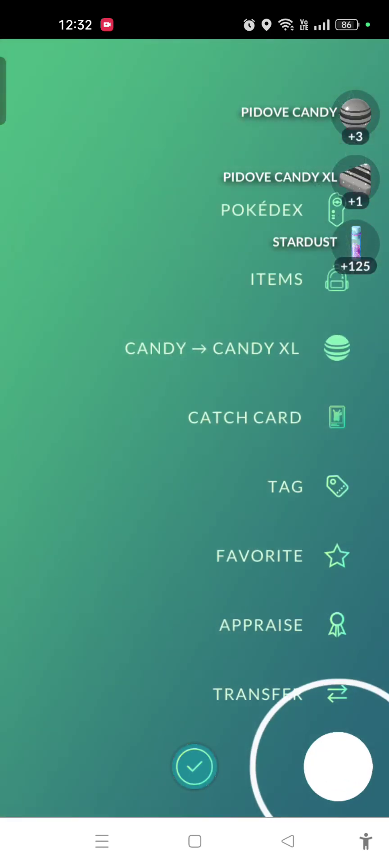
click(284, 626)
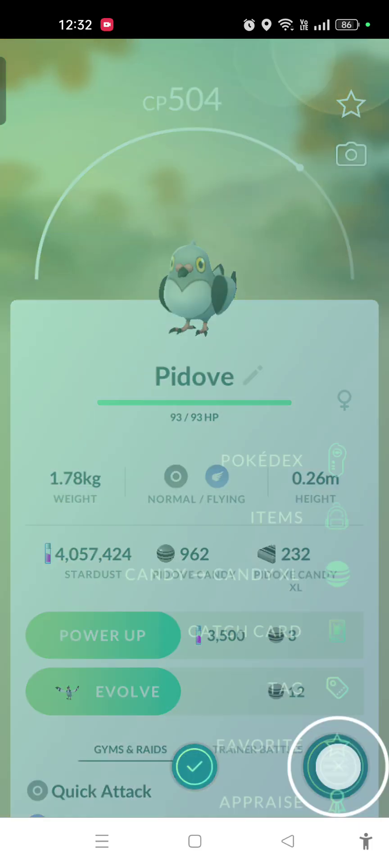
click(340, 691)
click(195, 469)
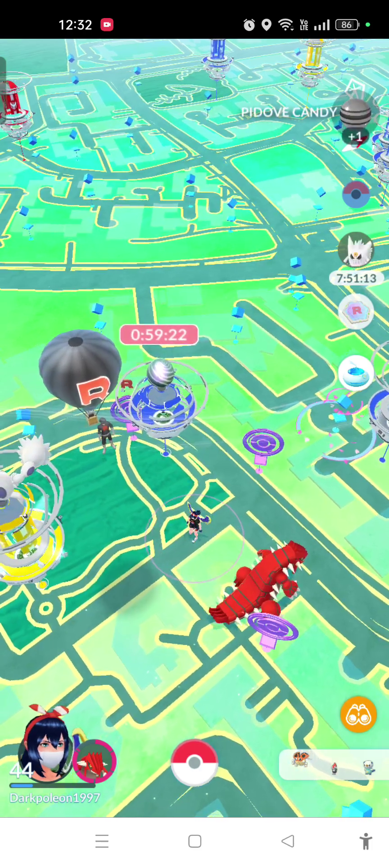
drag(101, 270, 305, 284)
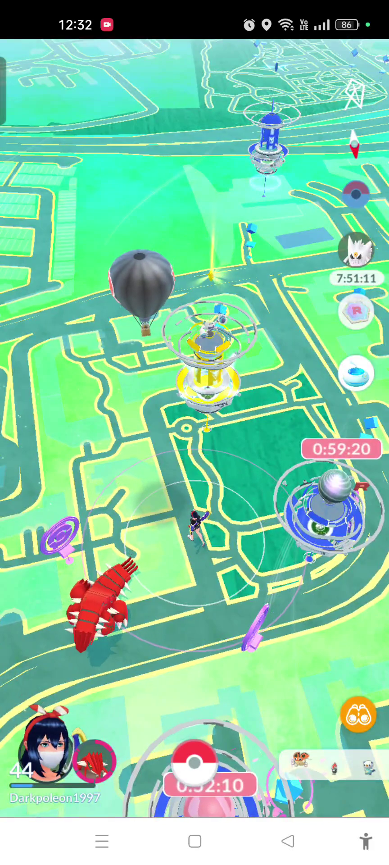